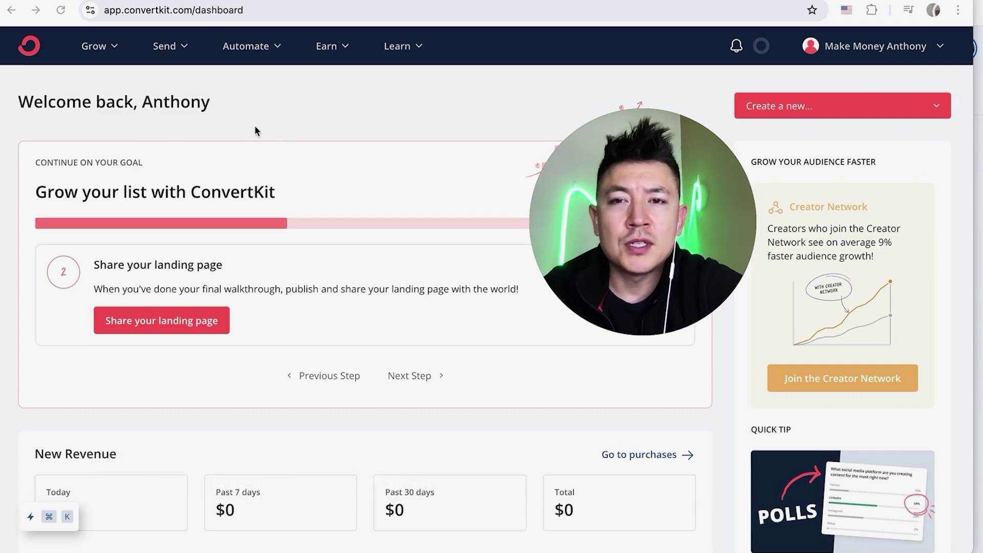
# - Go to the Products page from the Earn menu
pyautogui.click(336, 49)
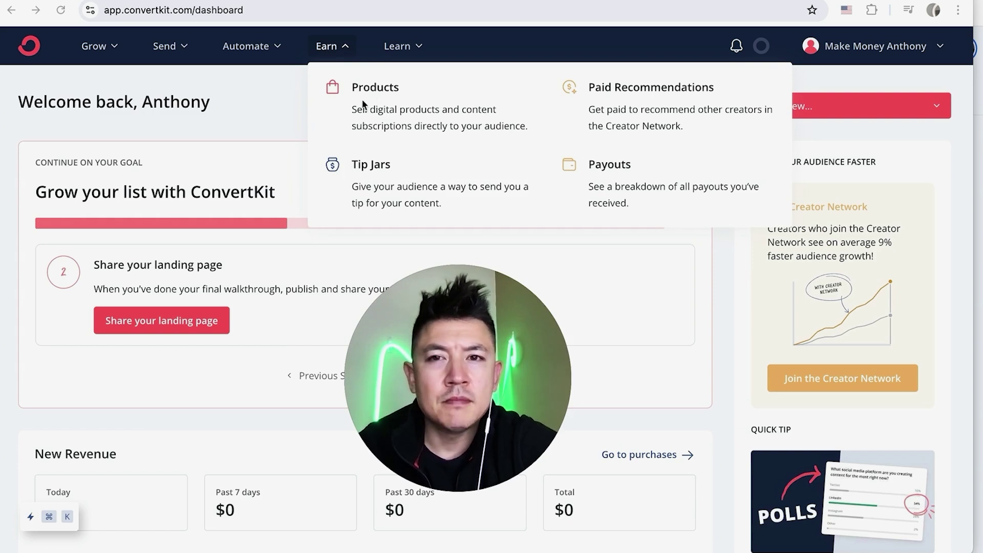
pyautogui.click(391, 98)
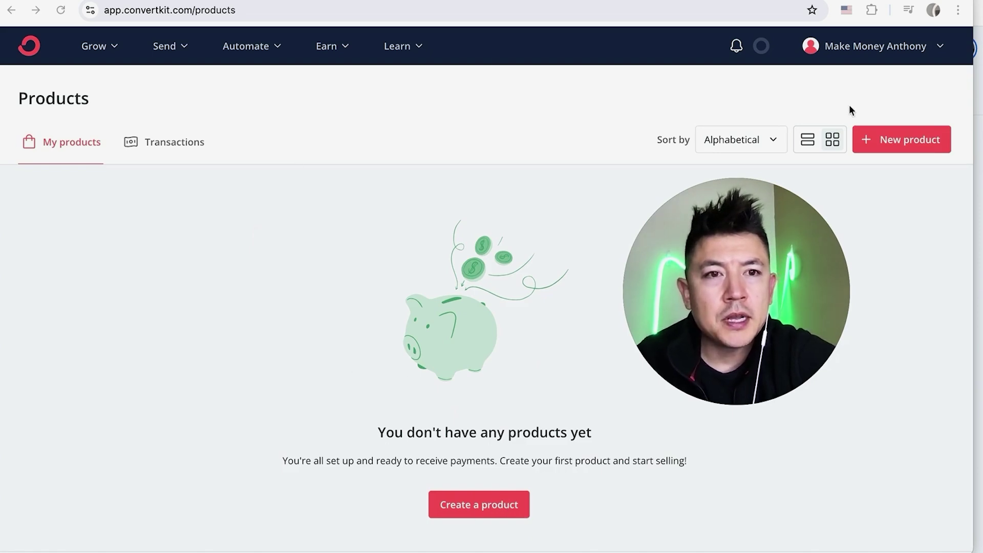
# - Create a new one-time Product named 'Youtube Make Money Framework' and continue to pricing
pyautogui.click(913, 148)
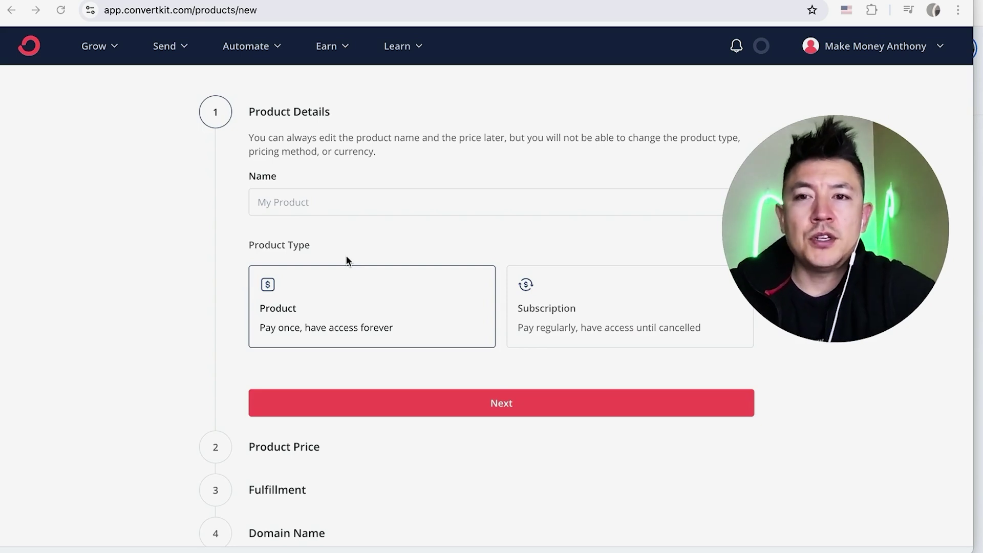
pyautogui.click(294, 202)
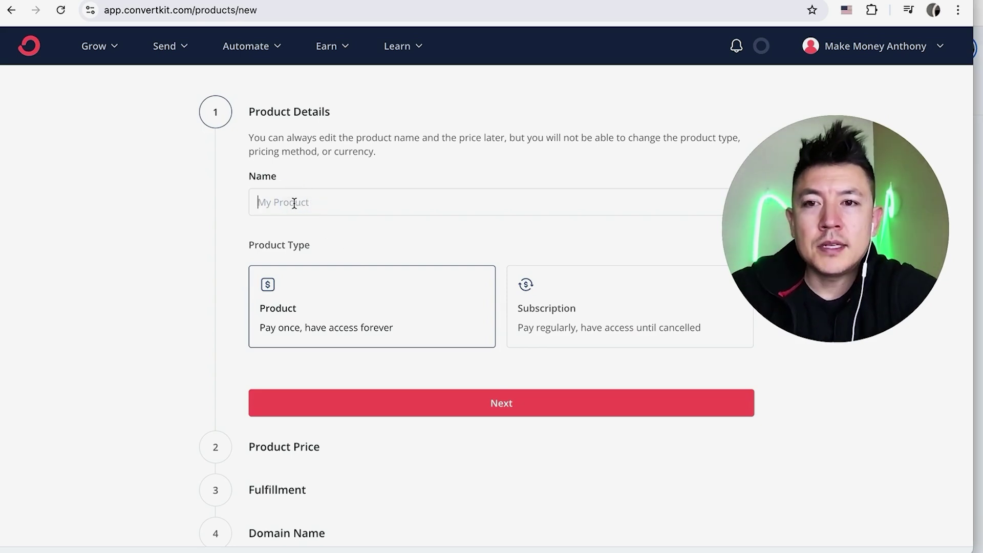
pyautogui.write('Youtube ')
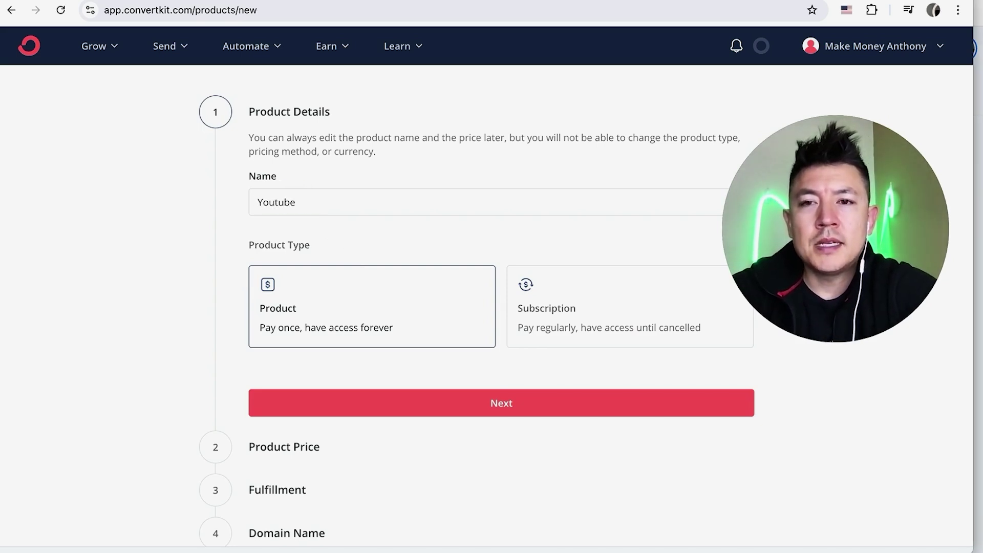
pyautogui.write('Make Money Framework')
pyautogui.click(392, 241)
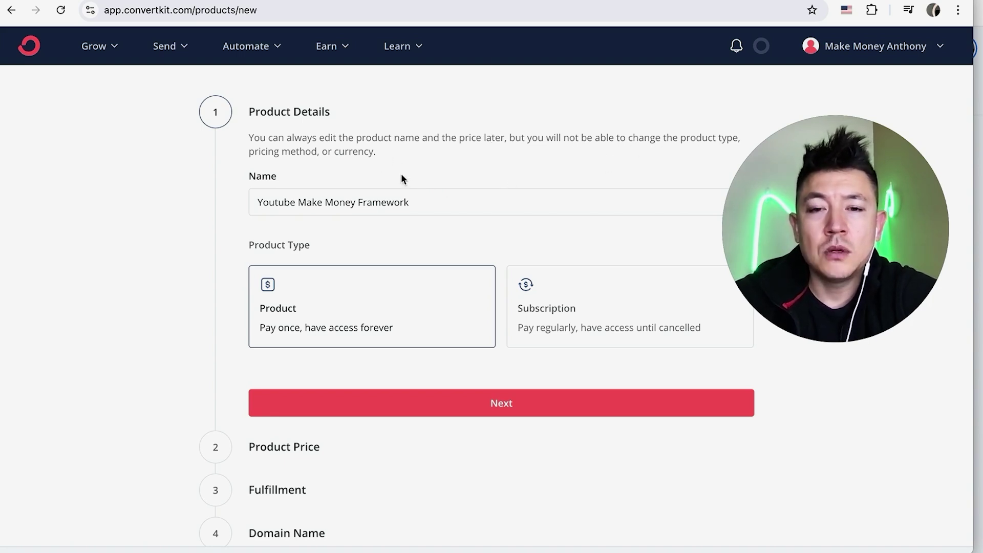
pyautogui.scroll(-1, 461, 182)
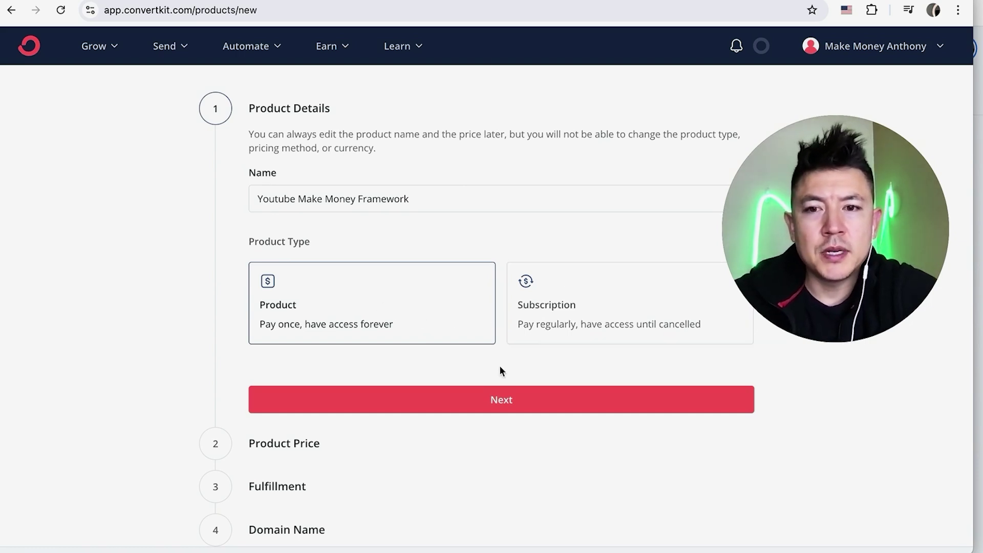
pyautogui.click(471, 400)
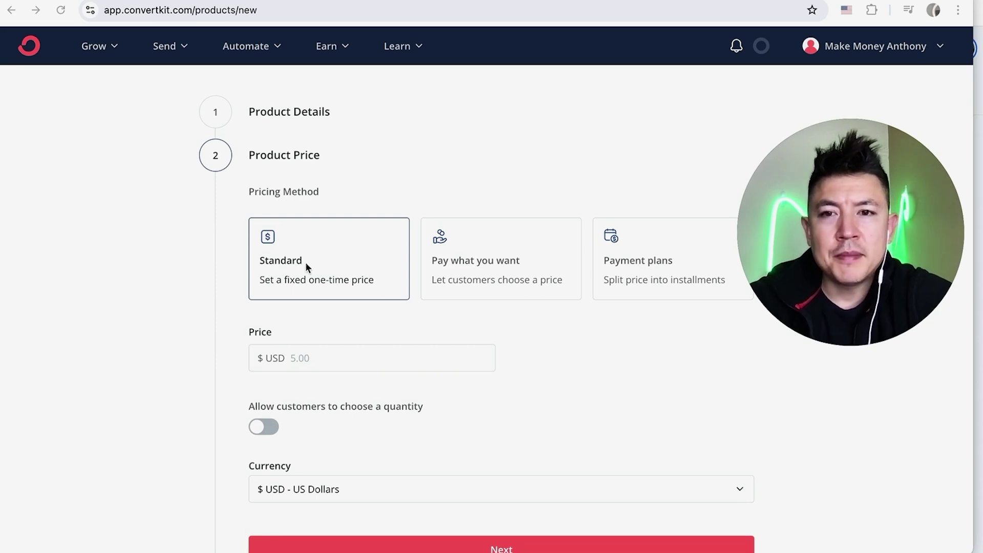
# - Set a Standard price of 100 in US Dollars, with customer-chosen quantity left off
pyautogui.click(319, 357)
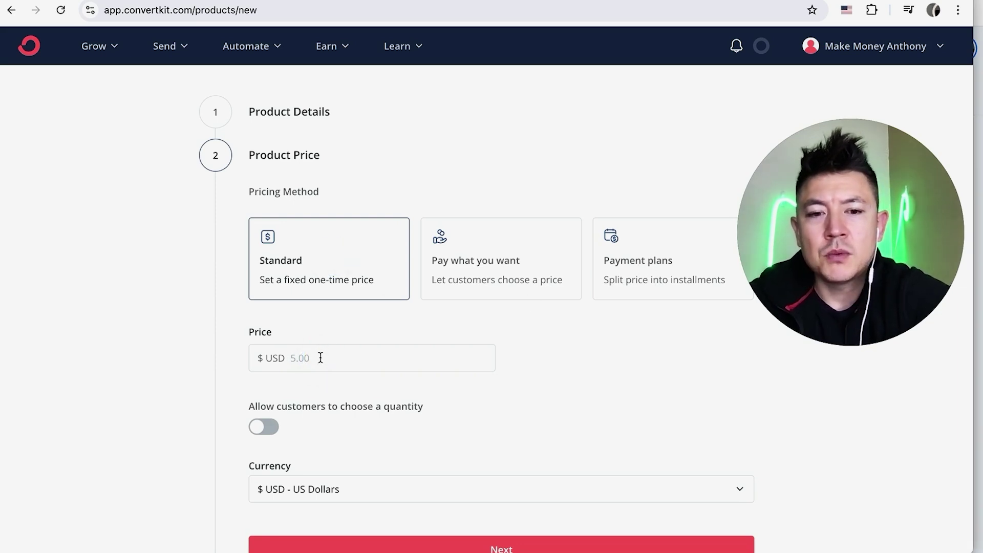
pyautogui.write('100')
pyautogui.scroll(-1, 512, 389)
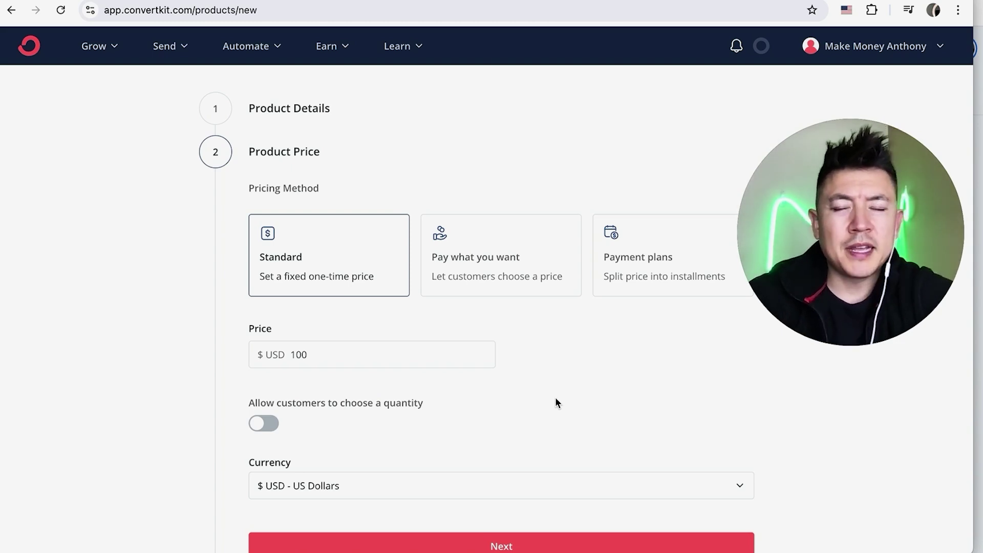
pyautogui.click(264, 427)
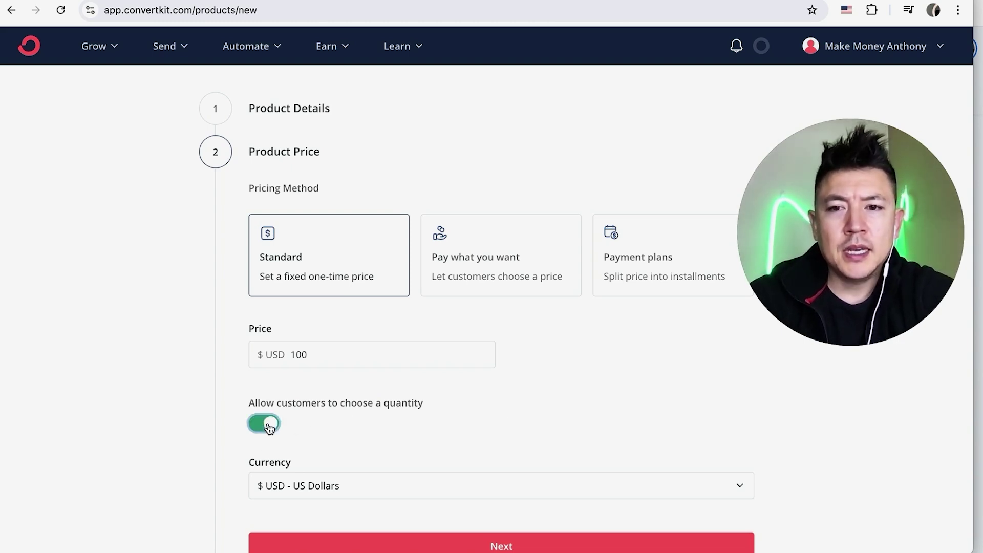
pyautogui.scroll(-1, 394, 430)
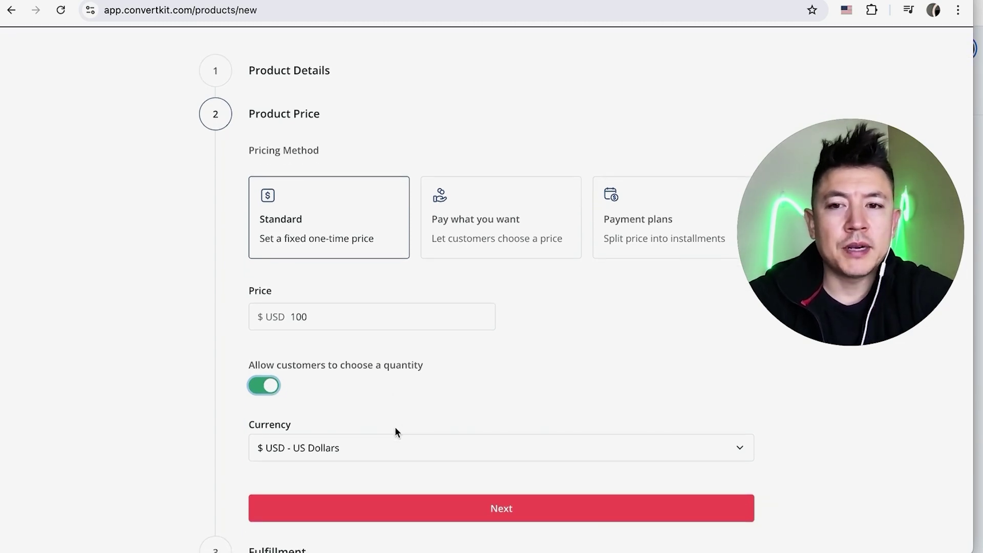
pyautogui.click(267, 387)
pyautogui.scroll(-3, 393, 401)
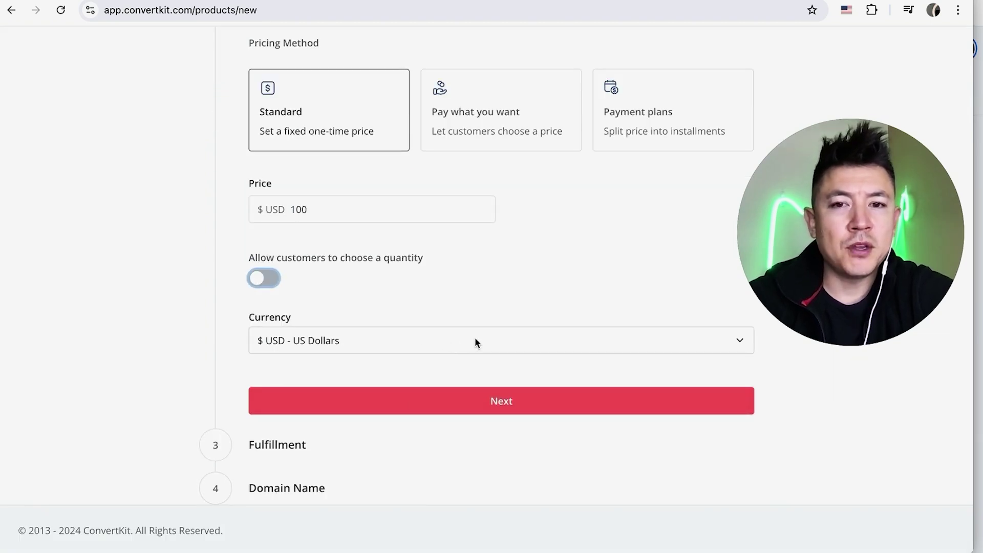
pyautogui.click(453, 338)
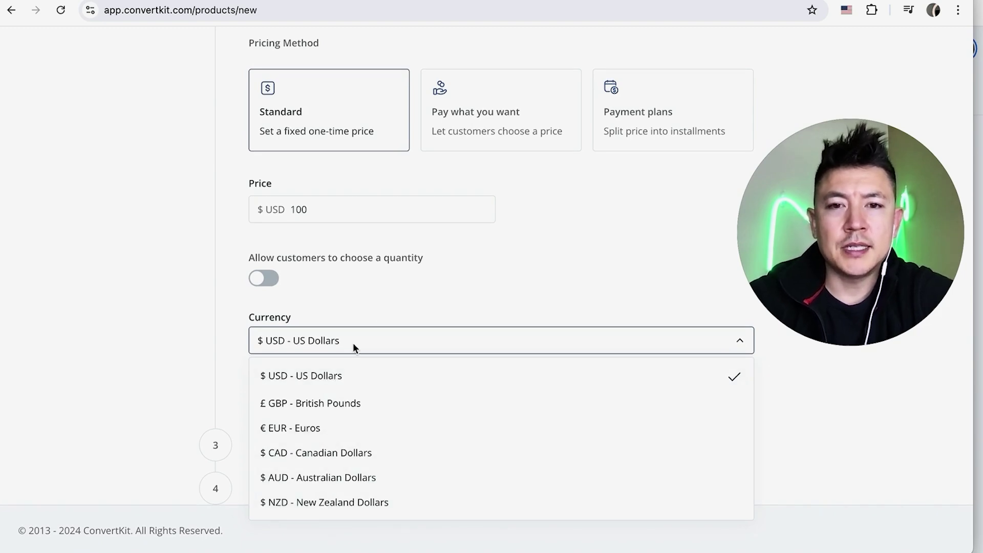
pyautogui.click(381, 307)
pyautogui.click(378, 338)
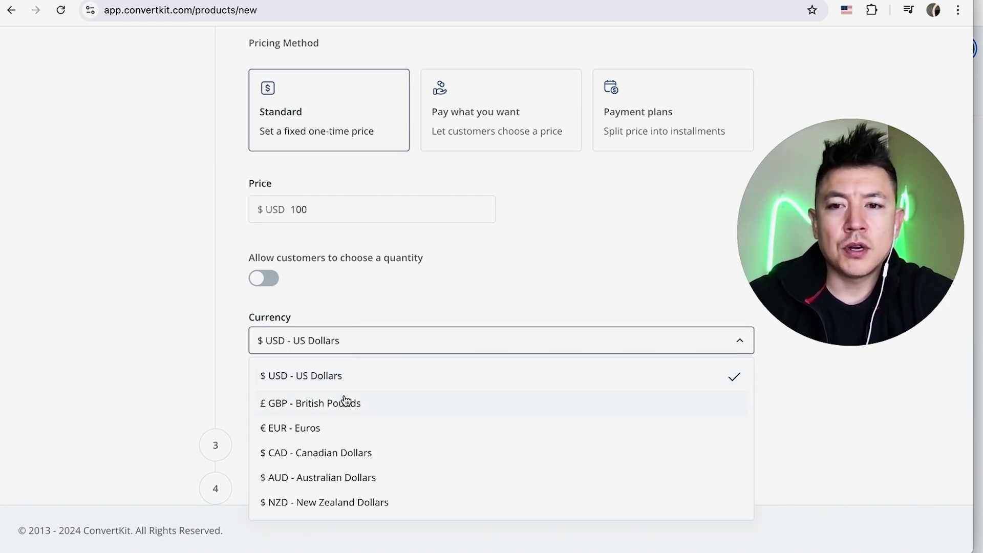
pyautogui.click(392, 290)
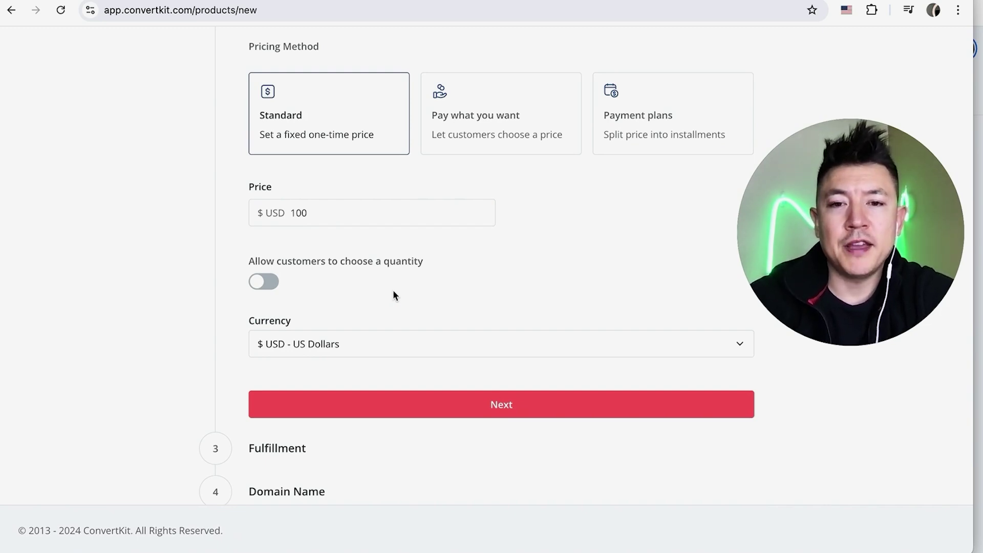
# - Choose A Digital Download as fulfillment and upload the product file
pyautogui.click(453, 406)
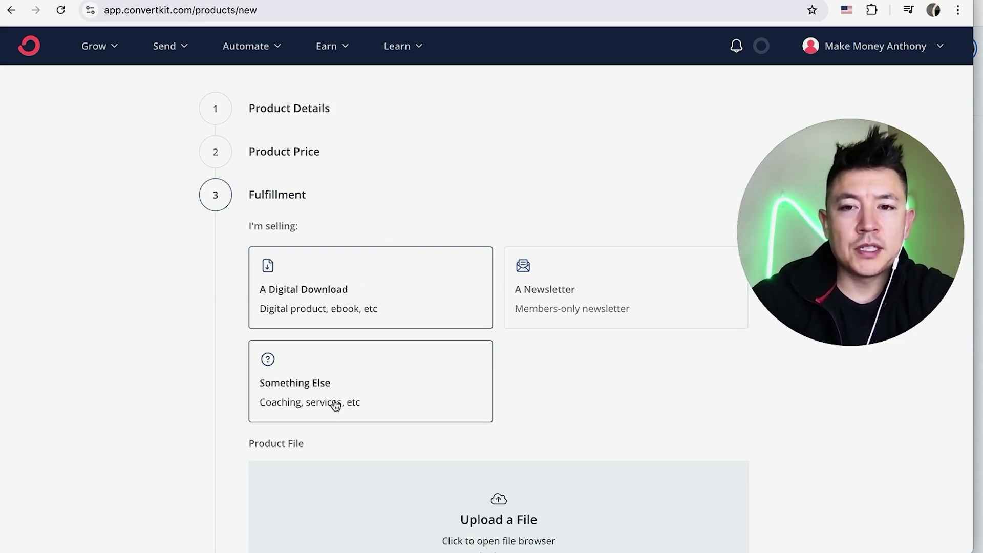
pyautogui.scroll(-3, 535, 393)
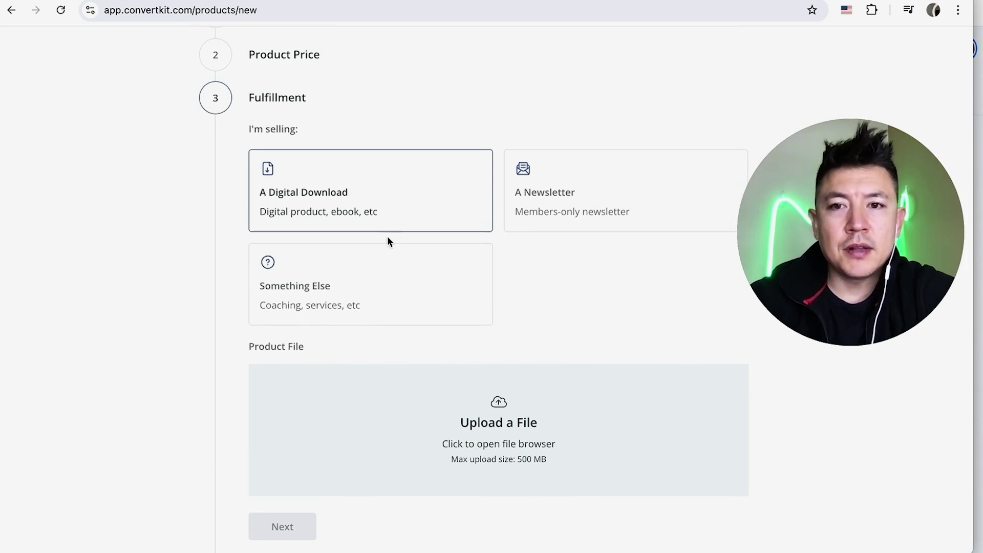
pyautogui.click(384, 294)
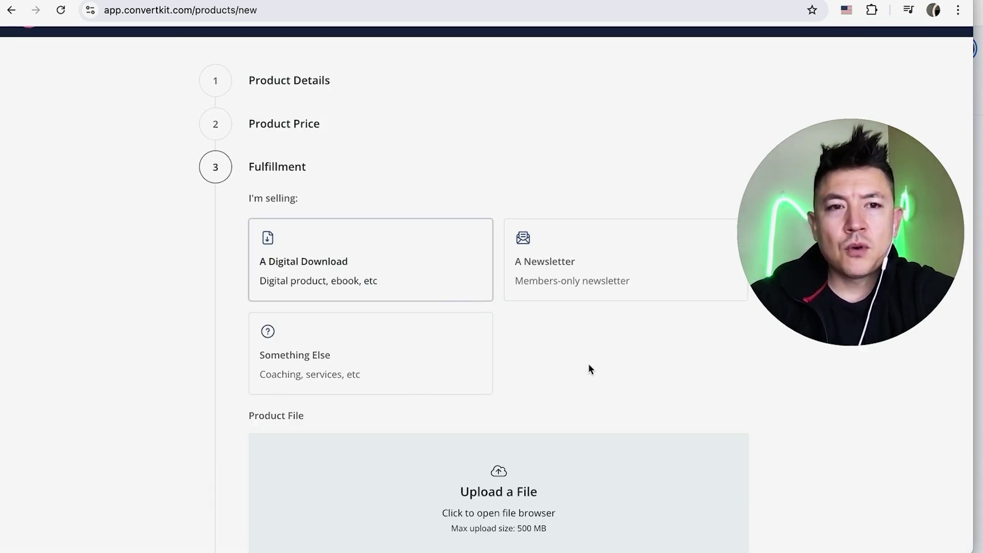
pyautogui.scroll(-5, 588, 364)
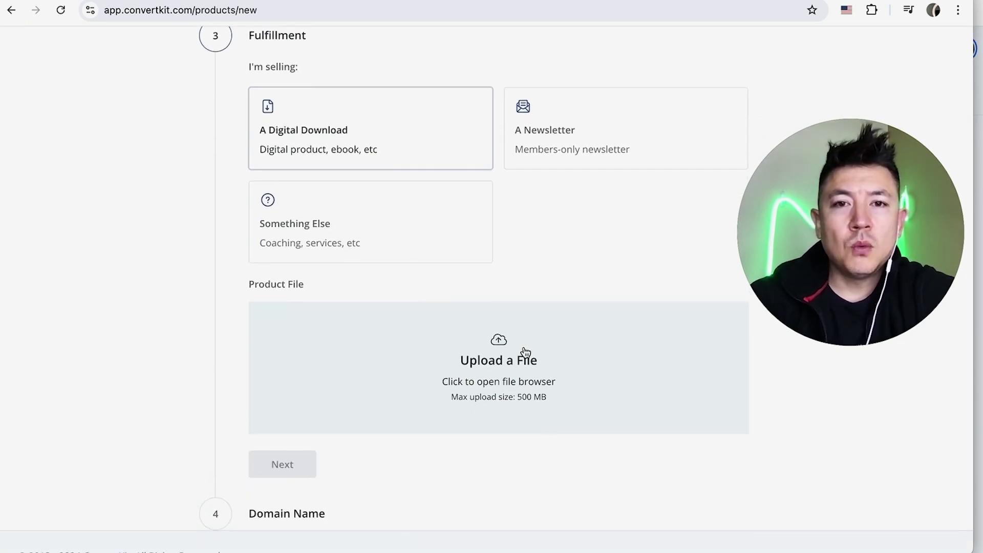
pyautogui.click(505, 344)
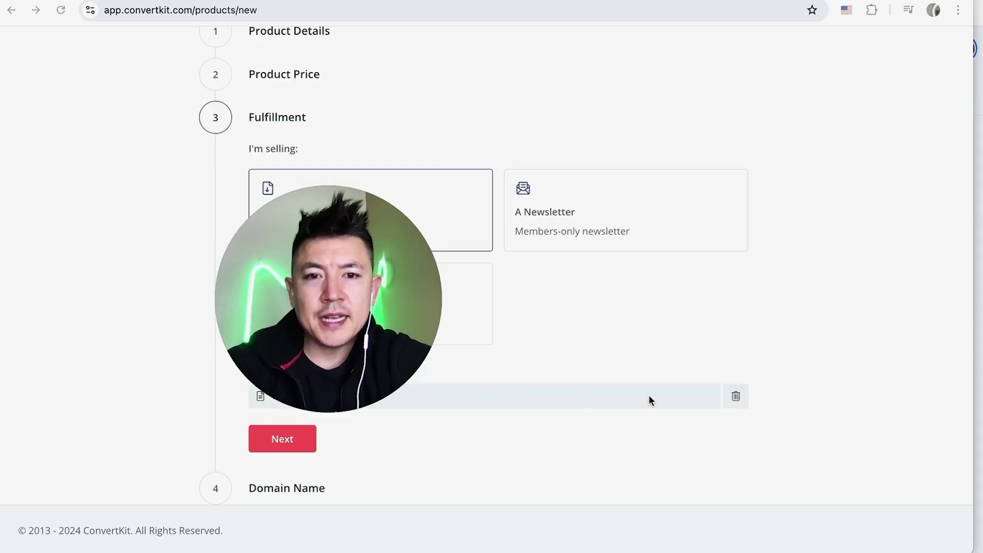
# - Keep make-money-anthony.ck.page as the product's custom domain
pyautogui.click(308, 449)
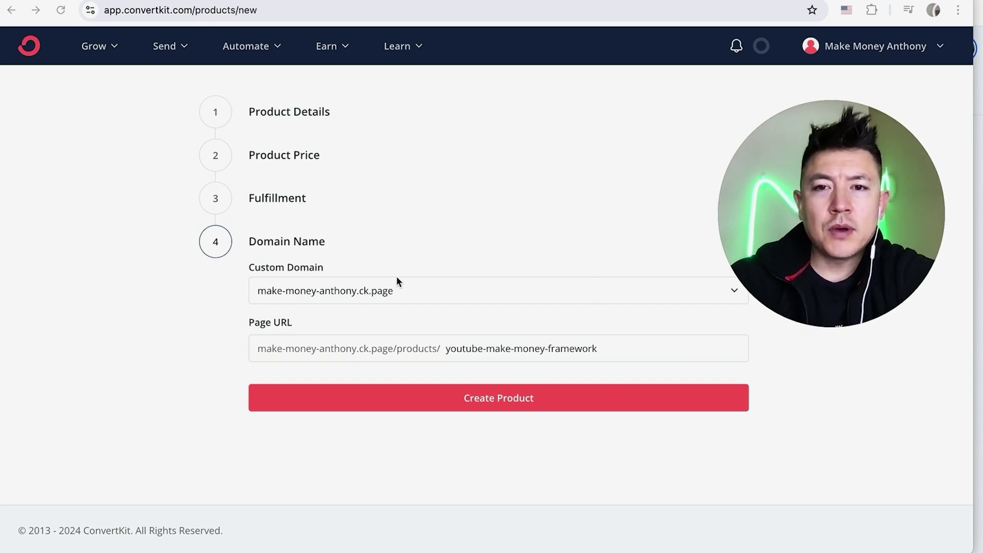
pyautogui.click(462, 294)
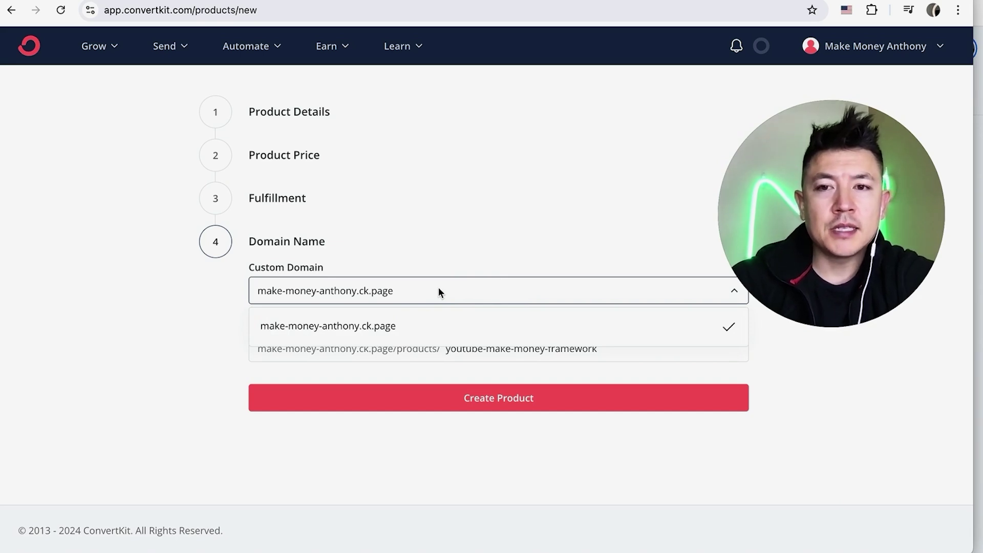
pyautogui.click(439, 289)
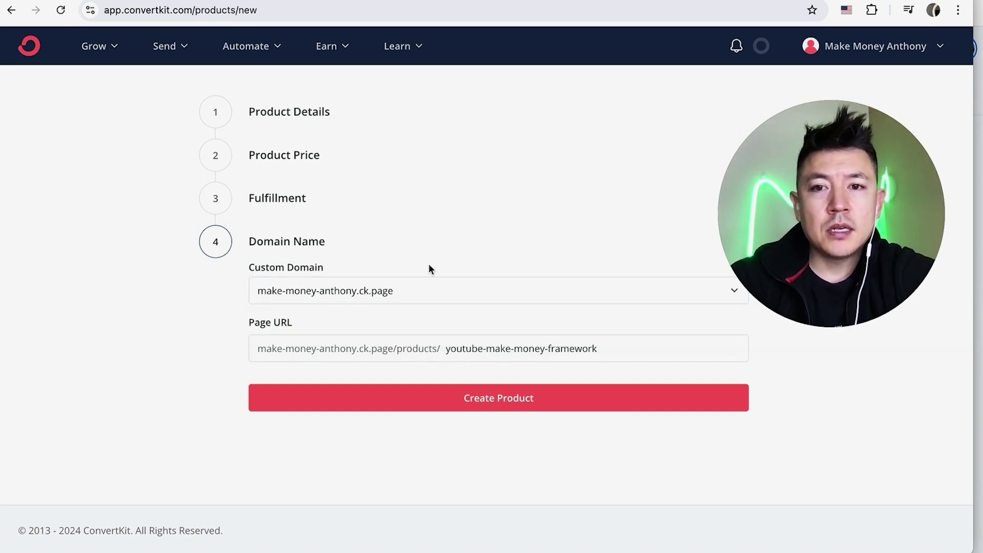
pyautogui.click(409, 289)
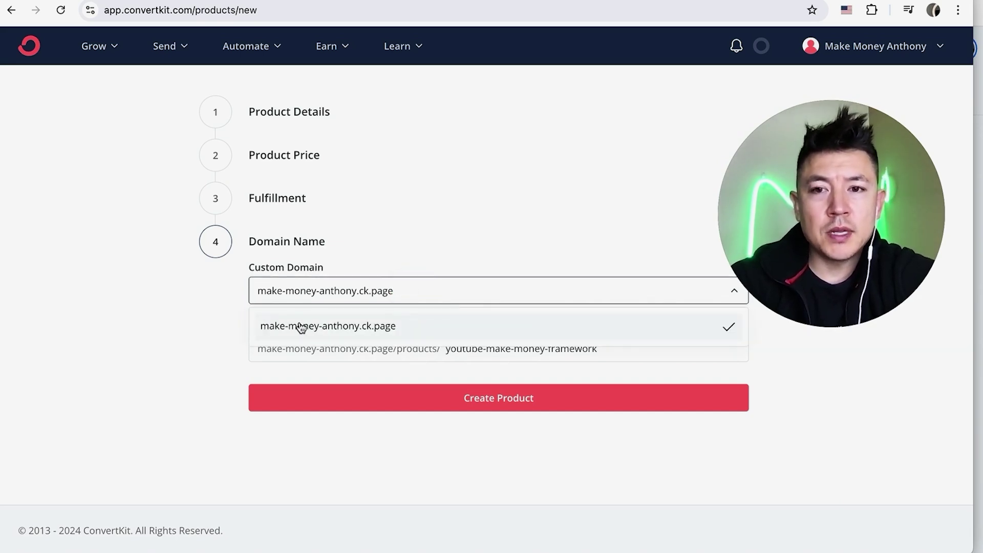
pyautogui.click(255, 328)
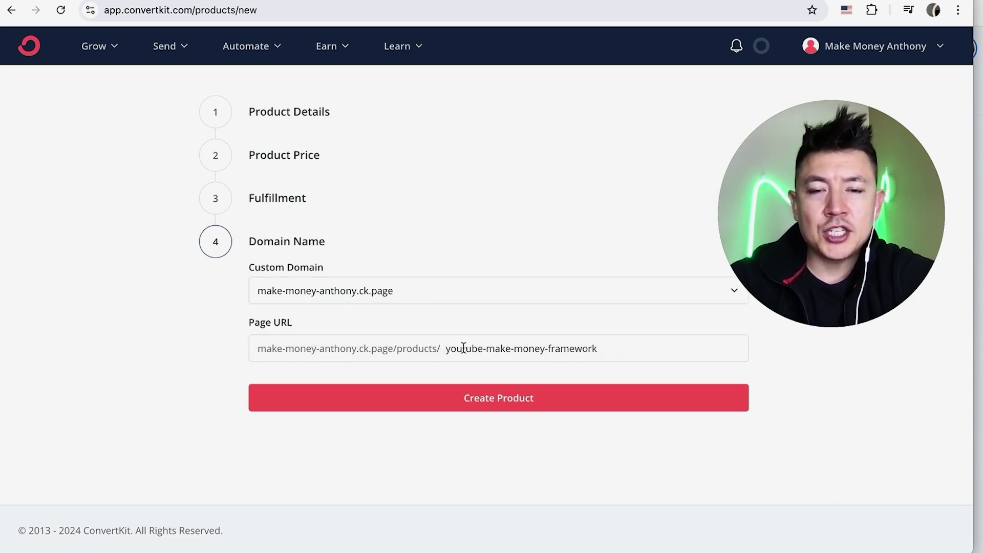
# - Trim the page URL slug to youtube-make-money and create the product
pyautogui.click(619, 348)
pyautogui.moveTo(619, 348); pyautogui.dragTo(431, 342)
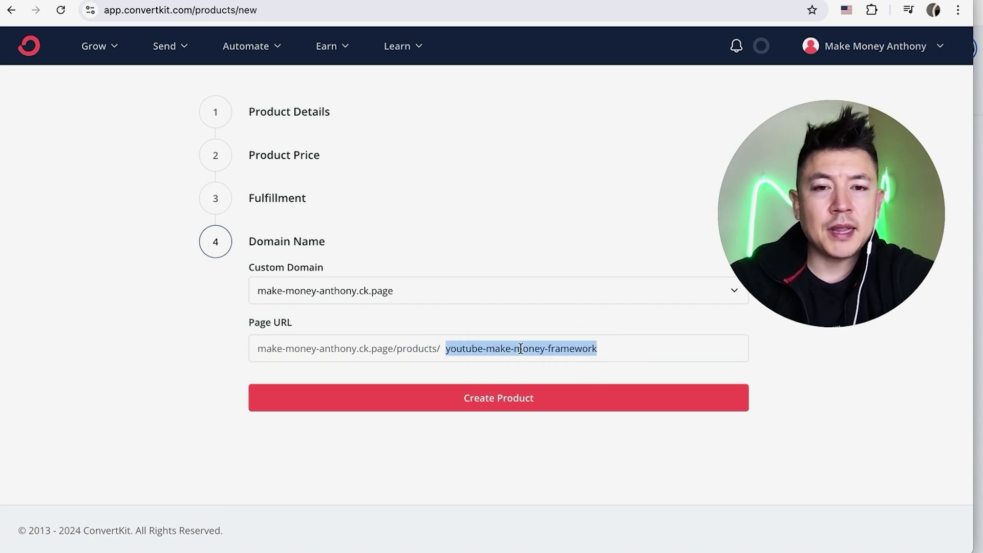
pyautogui.click(615, 349)
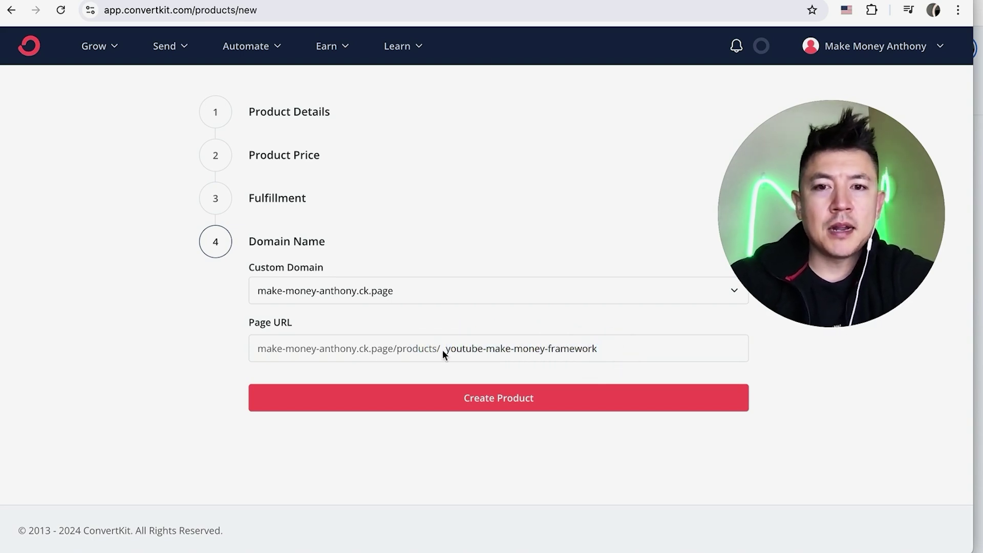
pyautogui.doubleClick(582, 352)
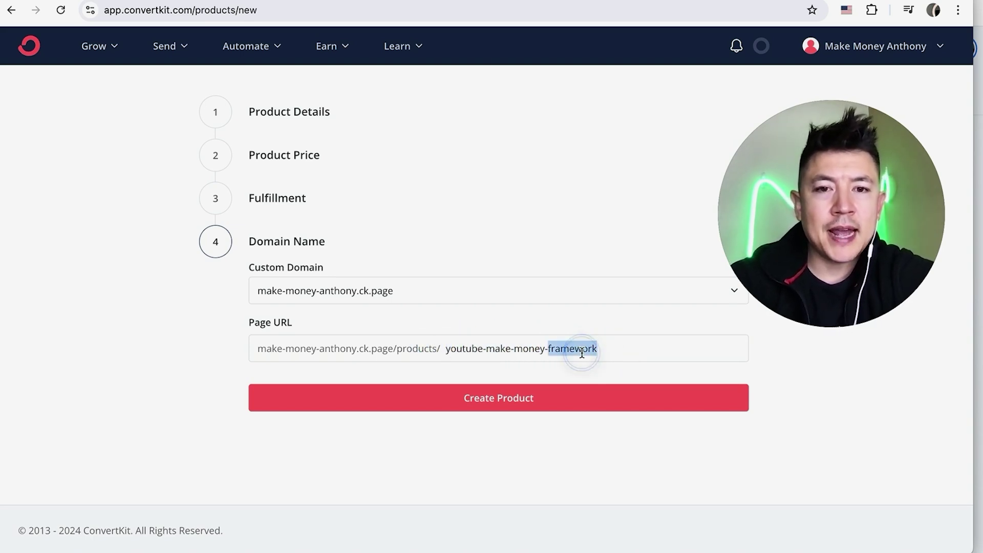
pyautogui.click(617, 351)
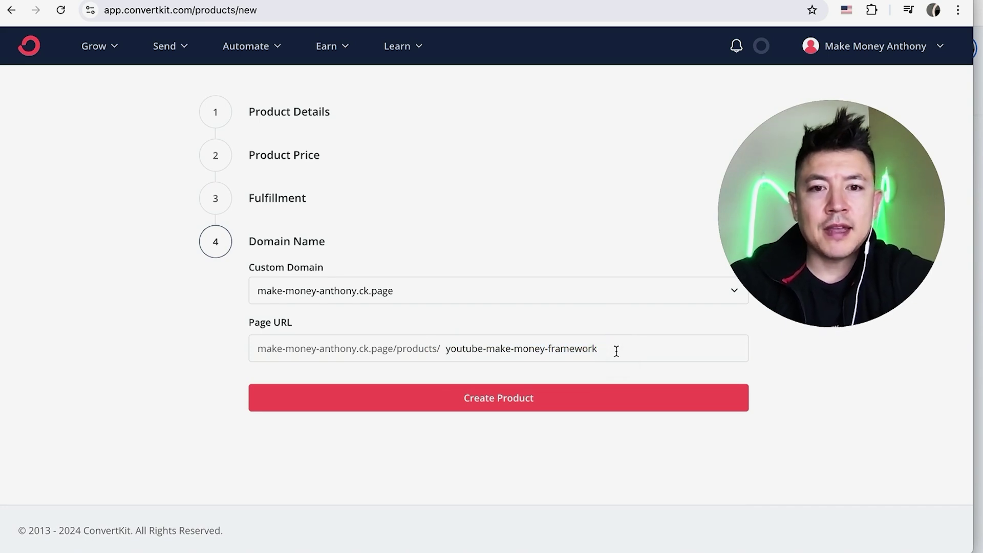
pyautogui.press('BackSpace')
pyautogui.press('BackSpace')
pyautogui.press('BackSpace')
pyautogui.press('BackSpace')
pyautogui.press('BackSpace')
pyautogui.press('BackSpace')
pyautogui.press('BackSpace')
pyautogui.press('BackSpace')
pyautogui.press('BackSpace')
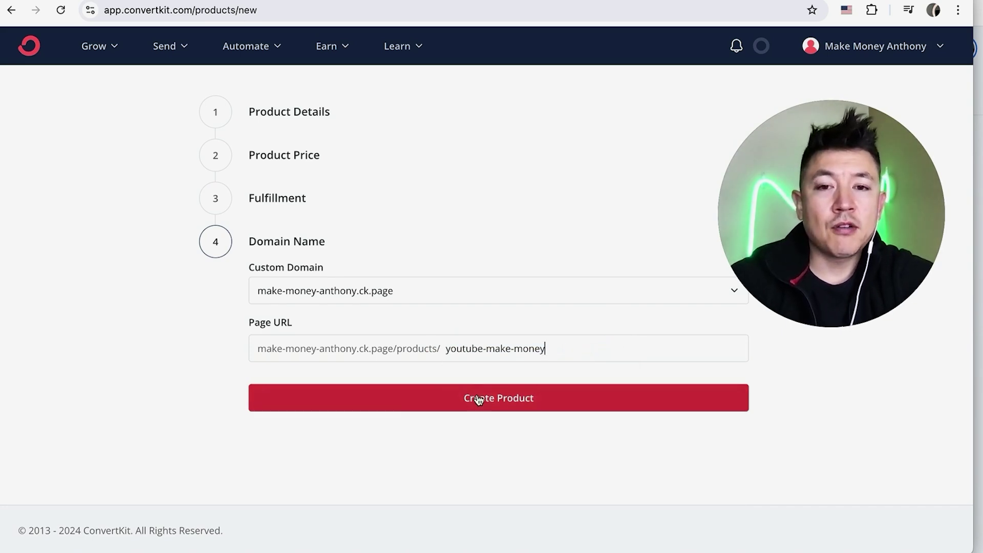
pyautogui.click(479, 399)
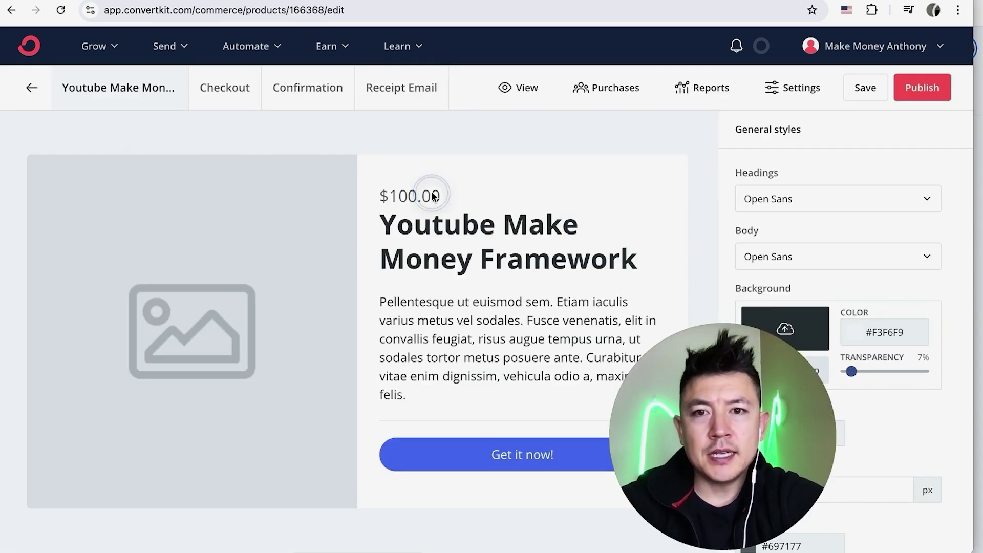
# - Overwrite the sales page's placeholder description with 'Learn how to make money on Youtube with this framework'
pyautogui.scroll(-1, 413, 199)
pyautogui.click(492, 215)
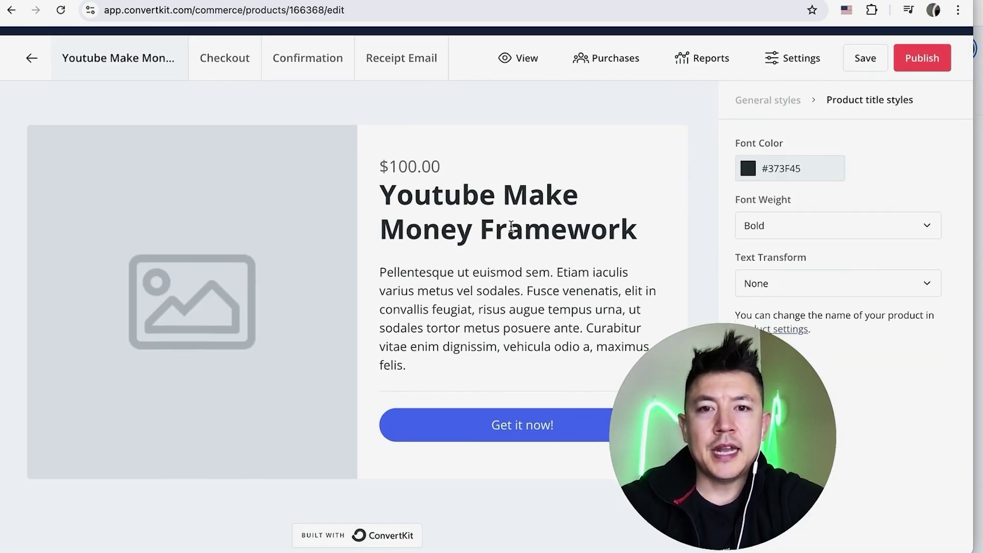
pyautogui.scroll(-1, 632, 225)
pyautogui.click(417, 339)
pyautogui.moveTo(416, 340); pyautogui.dragTo(384, 241)
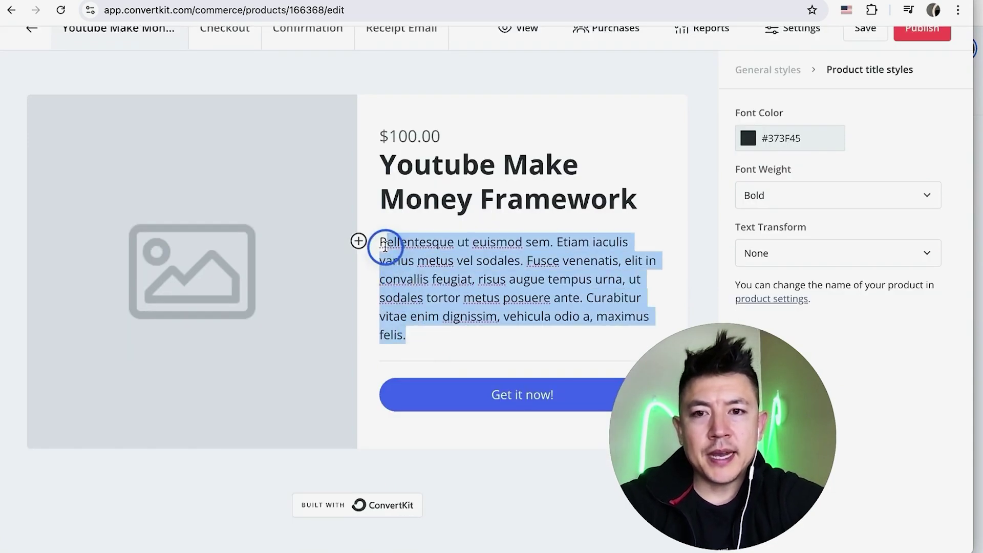
pyautogui.write('Learn how to make money on ')
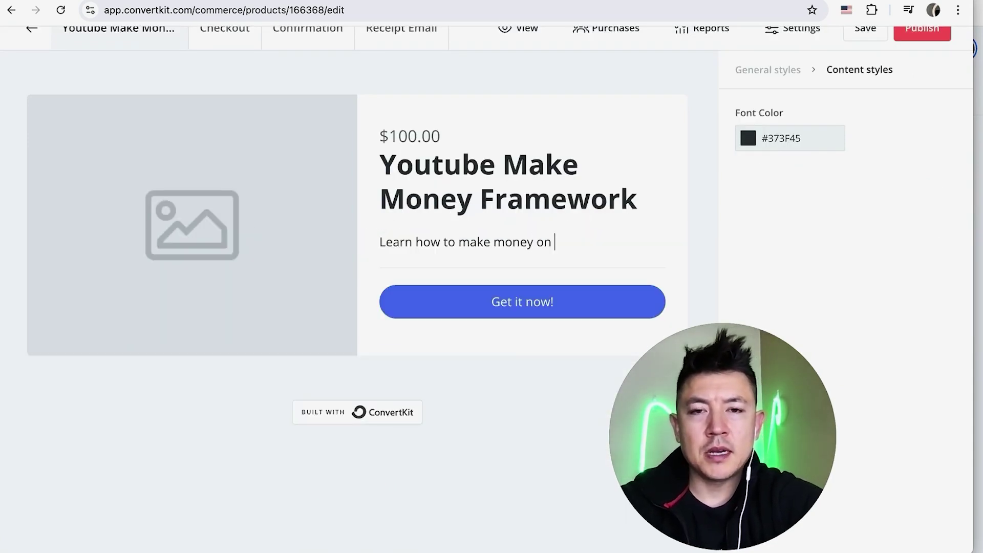
pyautogui.write('Youtube with this framework')
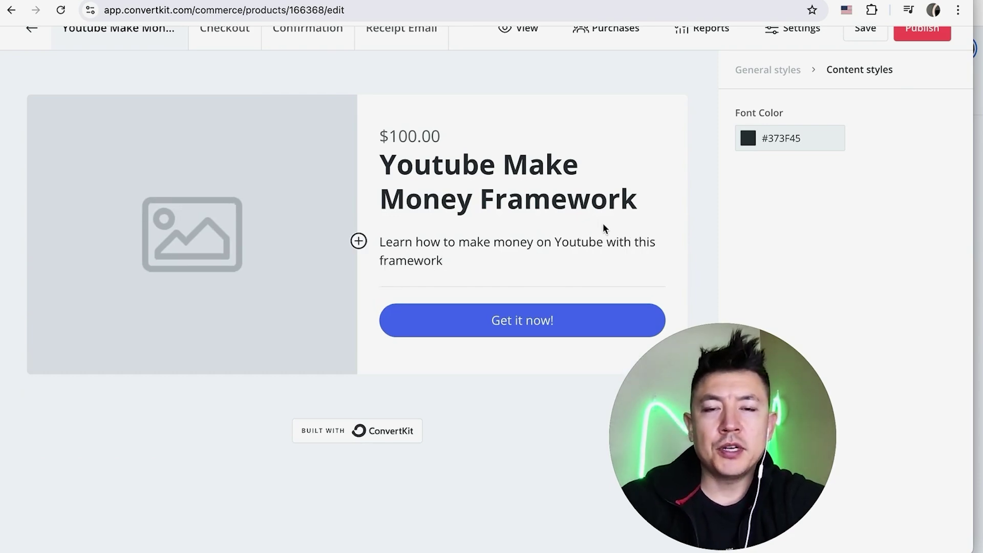
pyautogui.scroll(2, 606, 226)
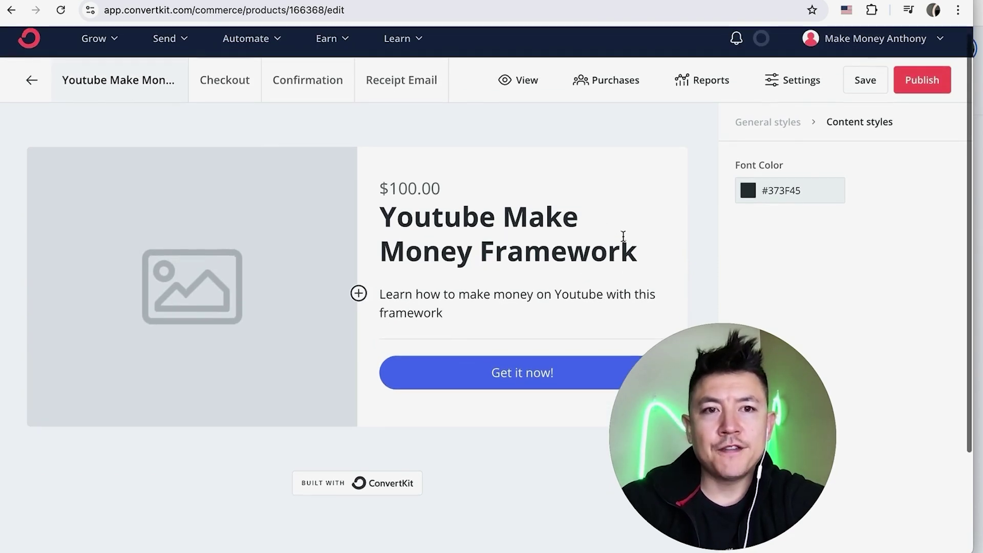
pyautogui.scroll(-1, 625, 238)
# - Set the General styles Headings font to Montserrat, leaving body text in Open Sans
pyautogui.click(763, 98)
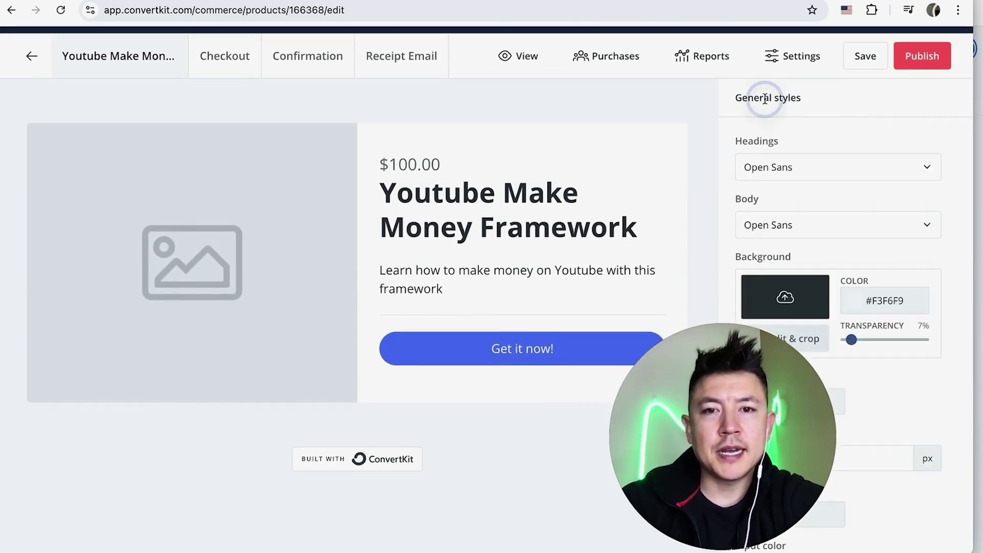
pyautogui.click(791, 169)
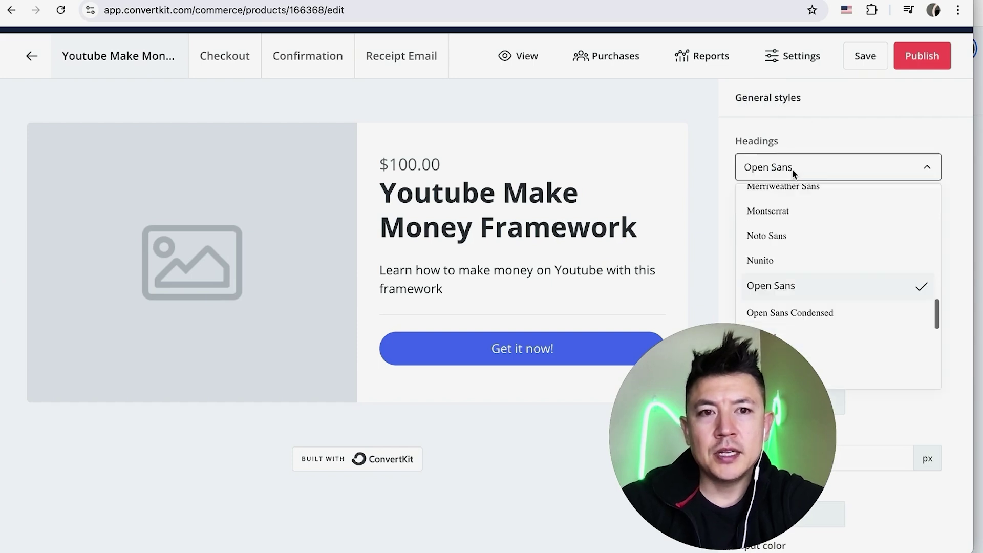
pyautogui.click(782, 208)
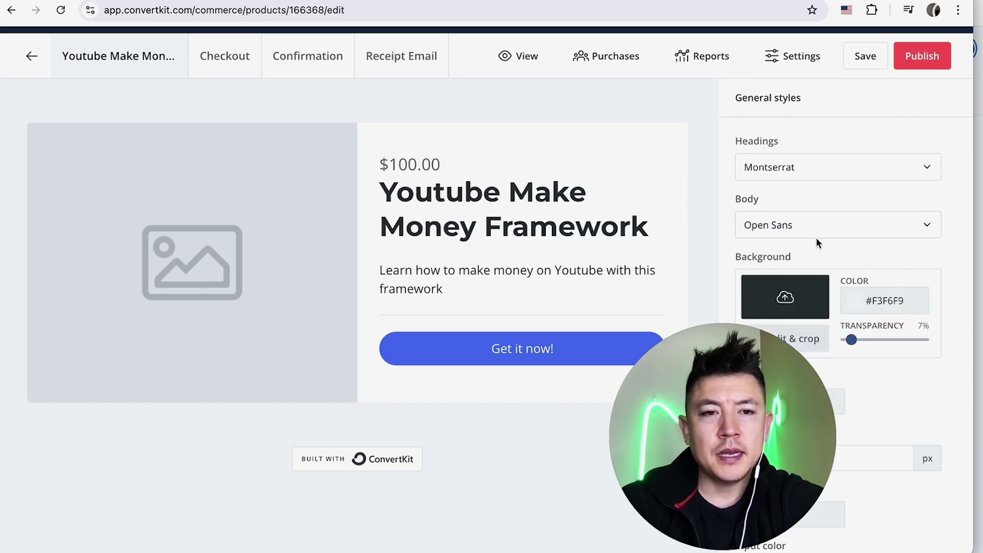
pyautogui.scroll(-3, 816, 241)
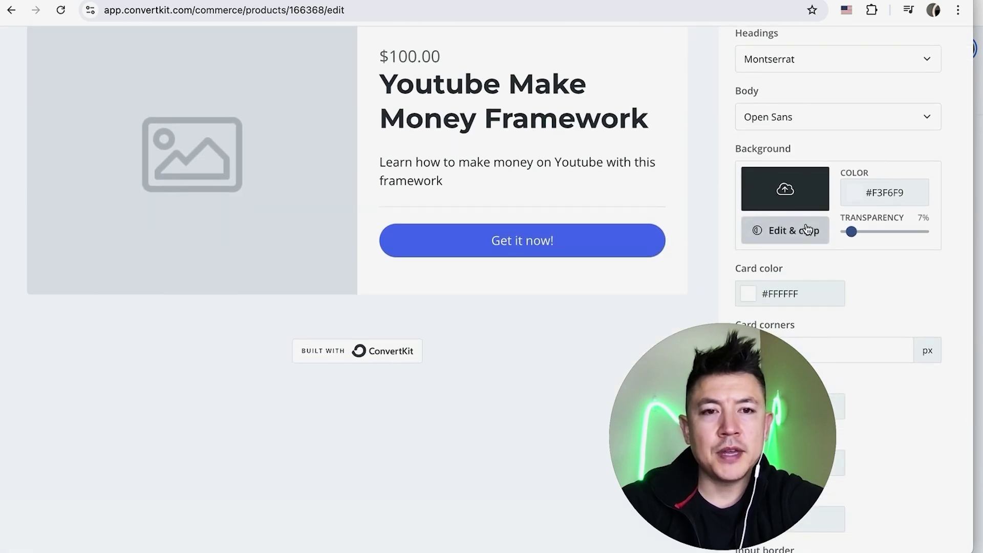
pyautogui.scroll(-5, 808, 226)
pyautogui.scroll(6, 805, 225)
pyautogui.scroll(2, 805, 225)
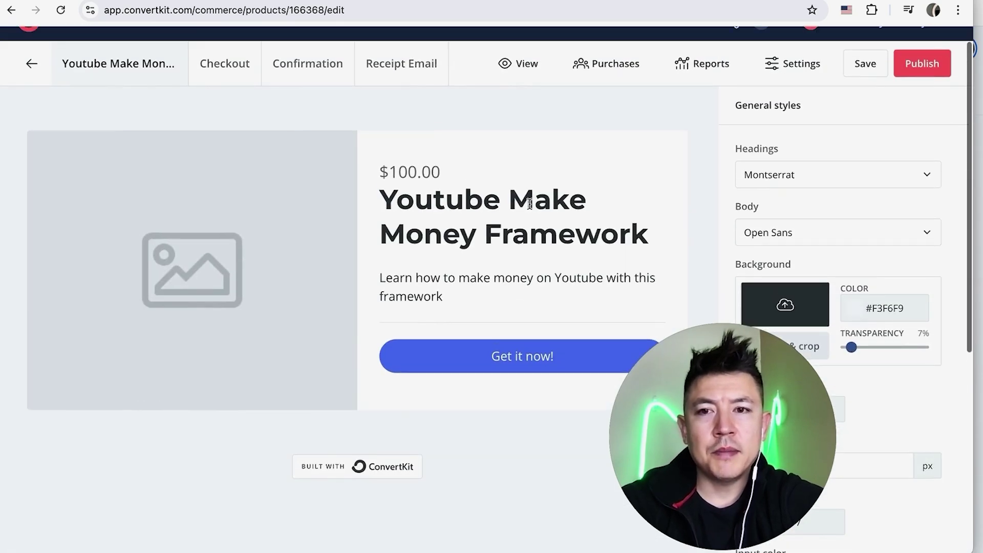
pyautogui.scroll(1, 512, 307)
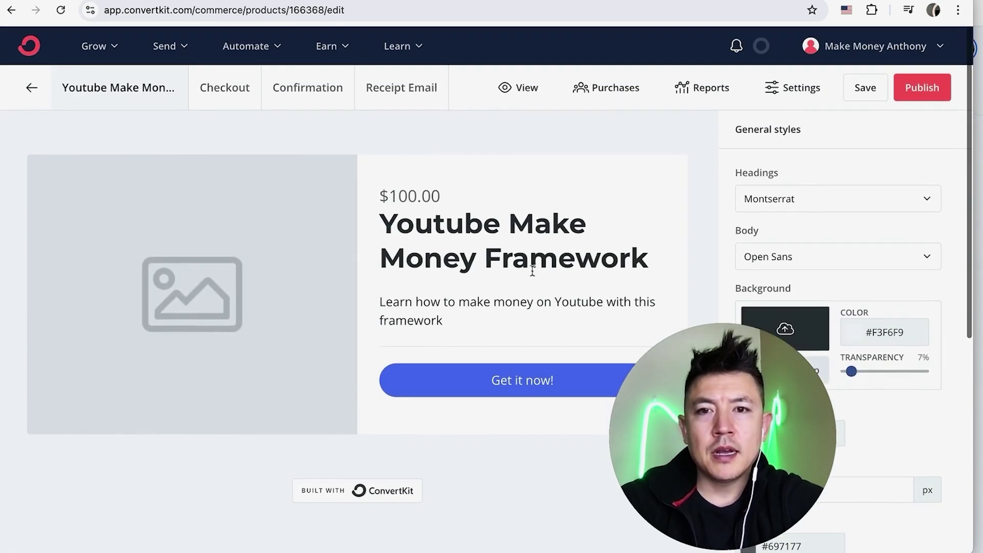
# - Put the golden blurred photo from Recent uploads into the empty product image
pyautogui.click(205, 261)
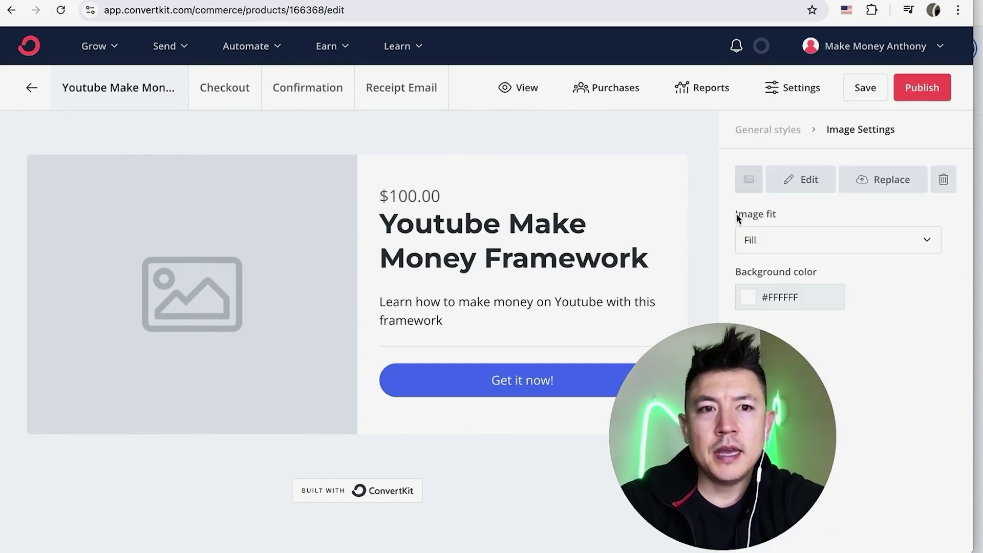
pyautogui.click(890, 182)
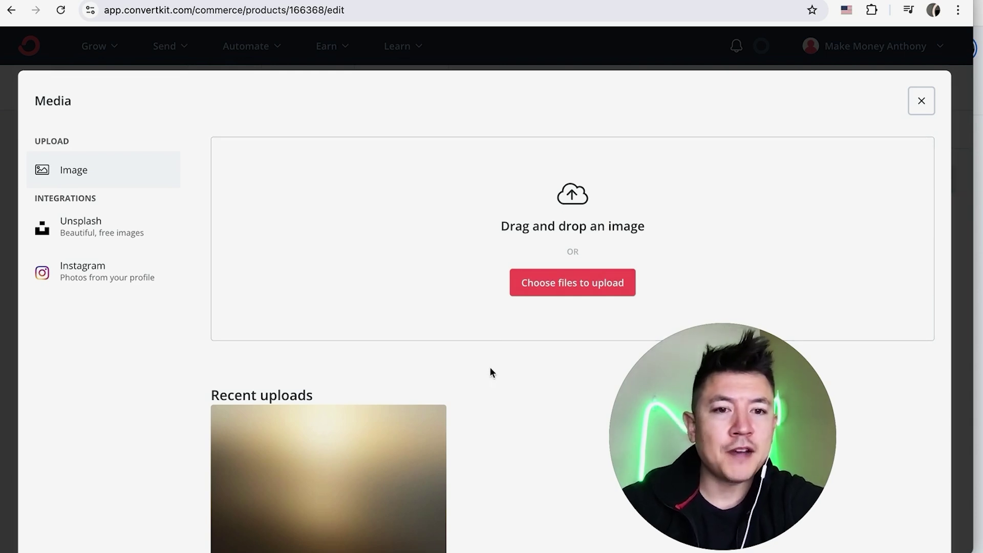
pyautogui.scroll(-3, 490, 367)
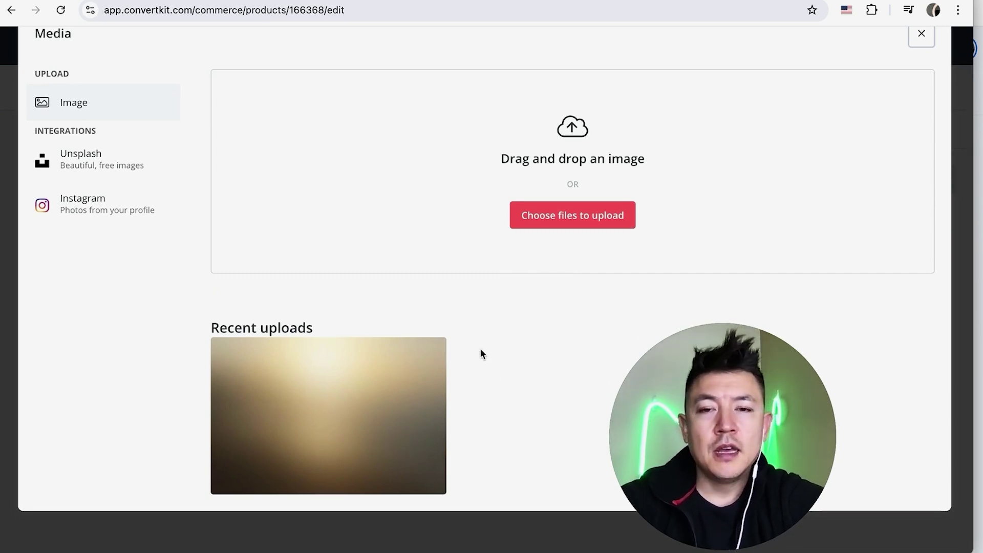
pyautogui.click(329, 404)
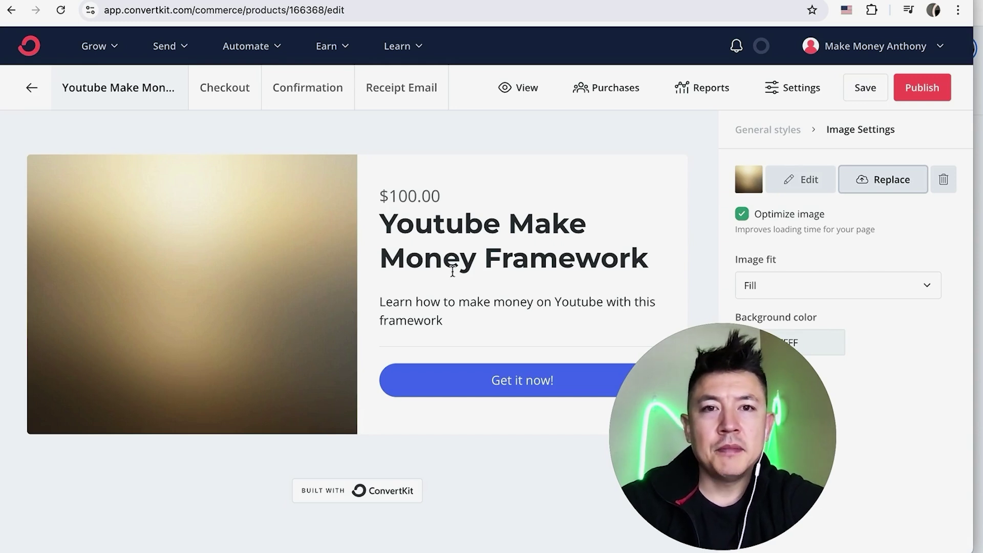
# - Publish the product page, copy its share link, and save the page
pyautogui.click(934, 99)
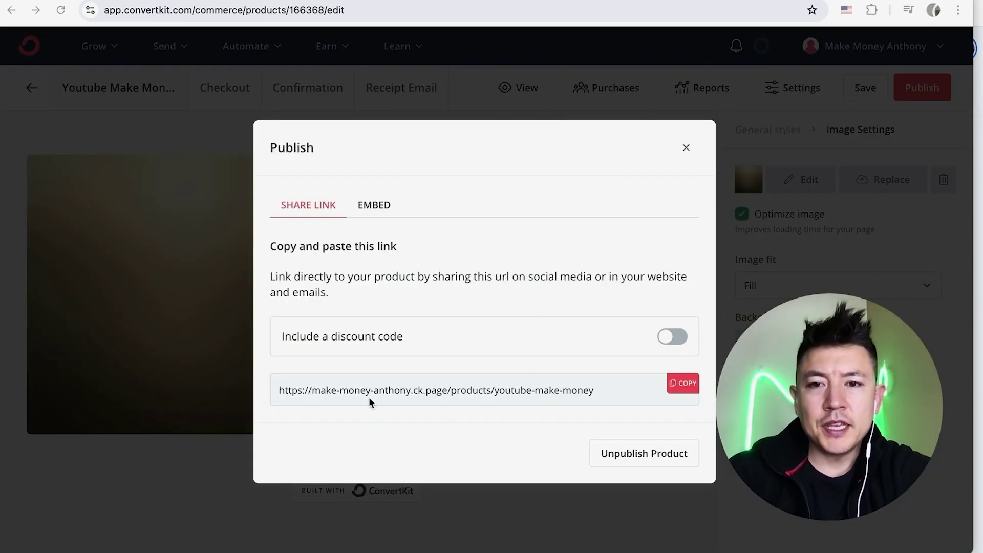
pyautogui.click(680, 385)
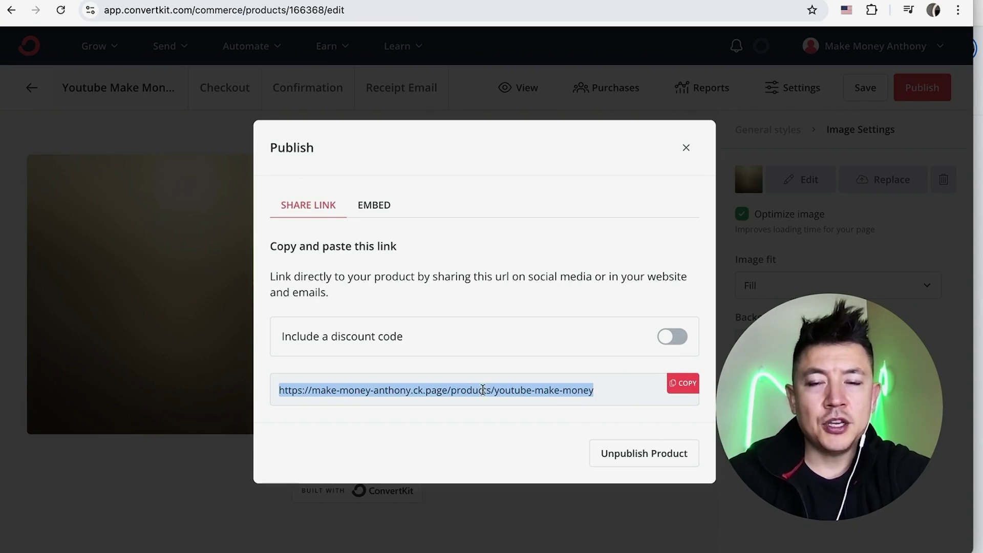
pyautogui.click(686, 148)
pyautogui.click(869, 93)
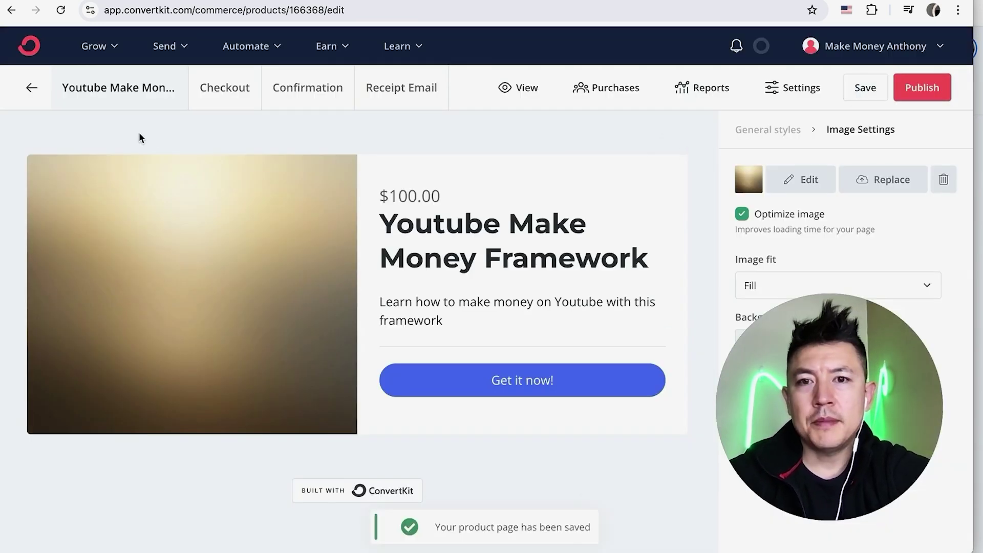
# - Leave the product editor and return to the Products list
pyautogui.click(30, 90)
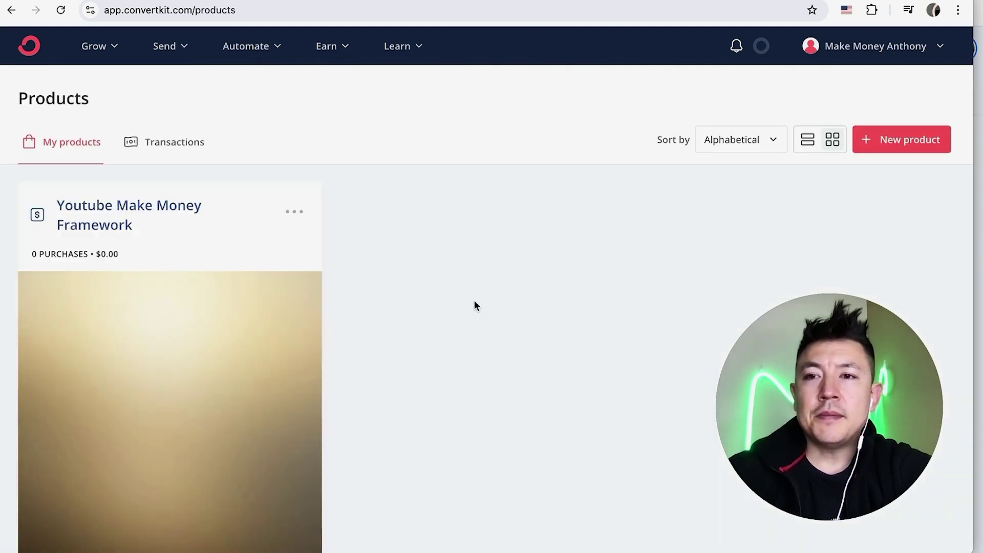